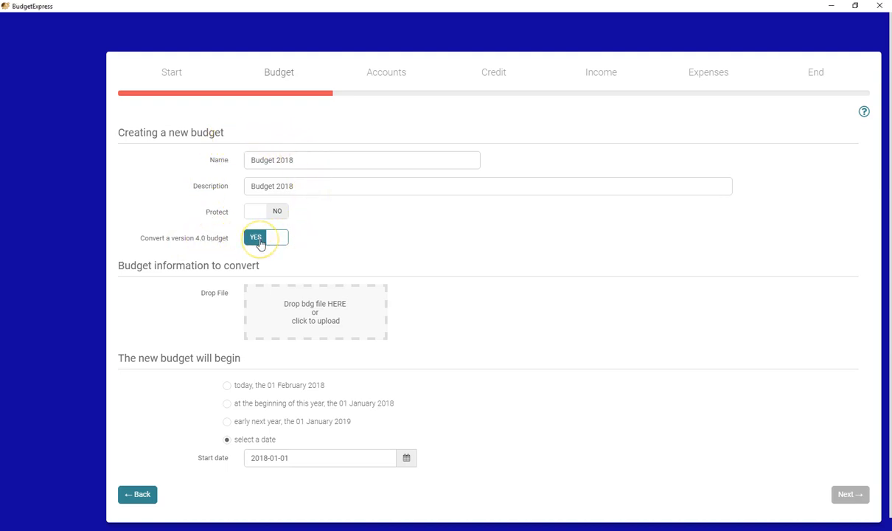
Load the 2017 file as the version 4.0 budget to convert and begin the new budget at the beginning of this year, 01 January 2018
click(260, 242)
click(258, 241)
click(314, 315)
scroll(367, 223, down, 6)
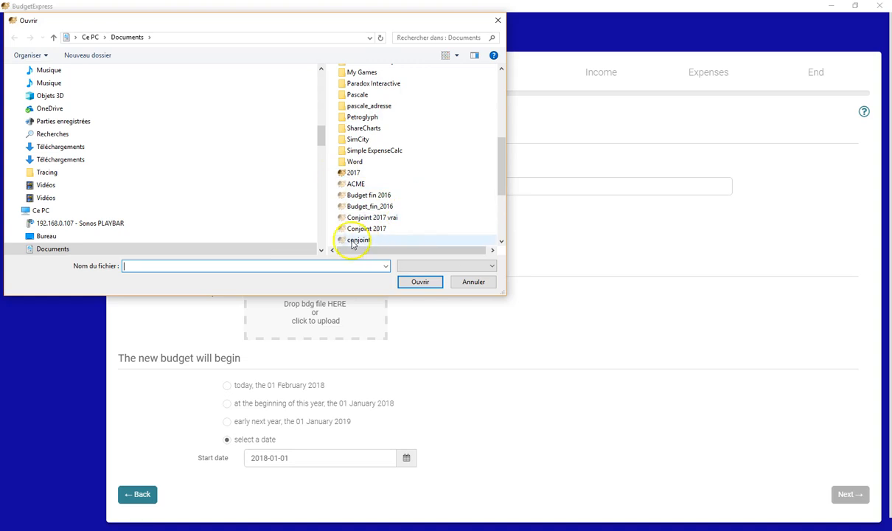
click(354, 174)
drag(370, 252, 417, 258)
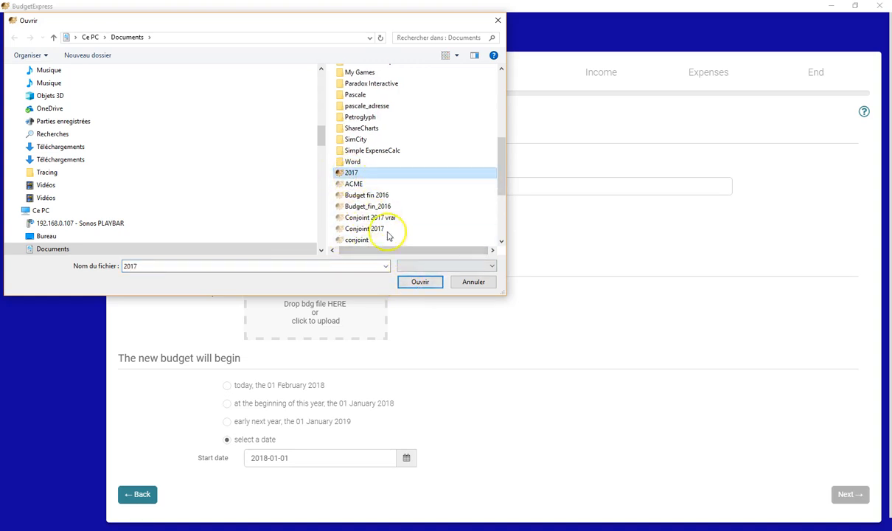
click(417, 283)
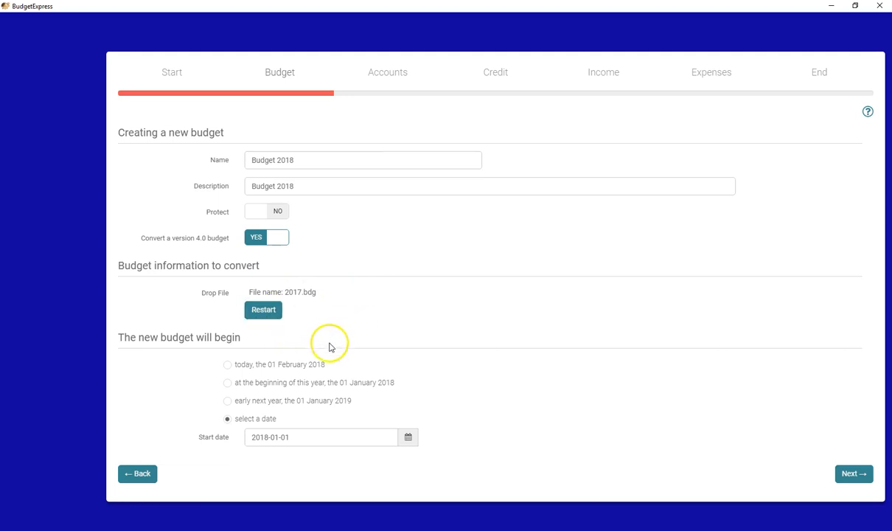
click(249, 380)
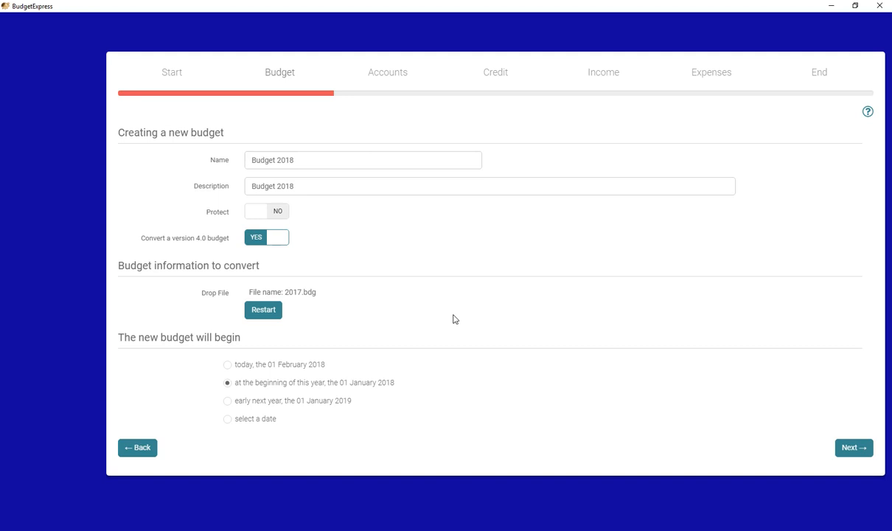
click(852, 453)
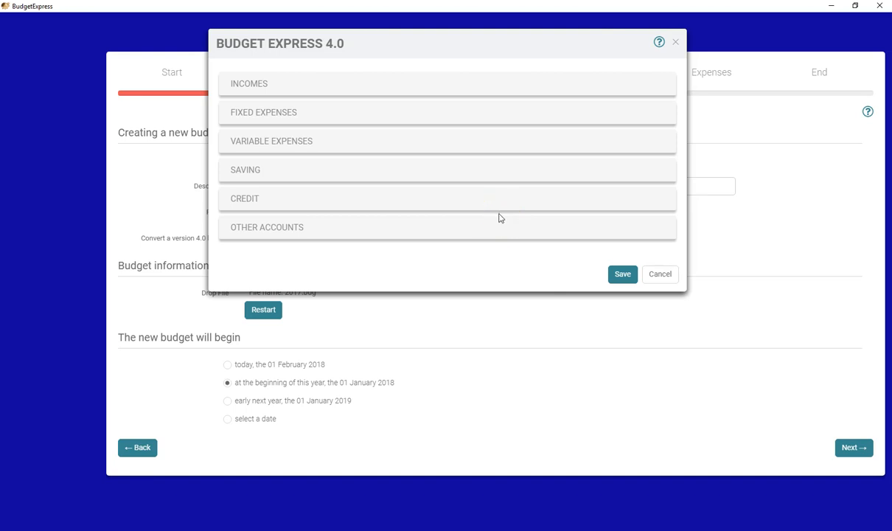
Review the old budget's items in the Incomes, Fixed Expenses, Variable Expenses and Saving categories
click(316, 92)
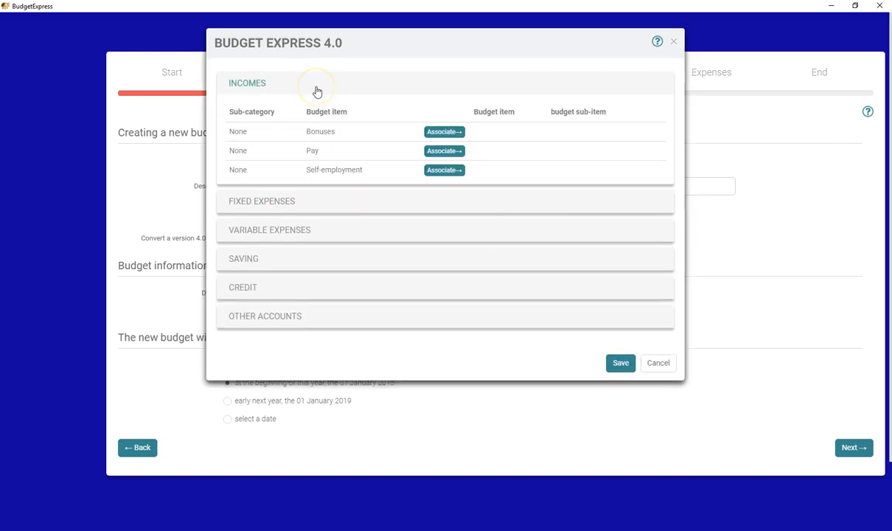
click(316, 90)
click(318, 116)
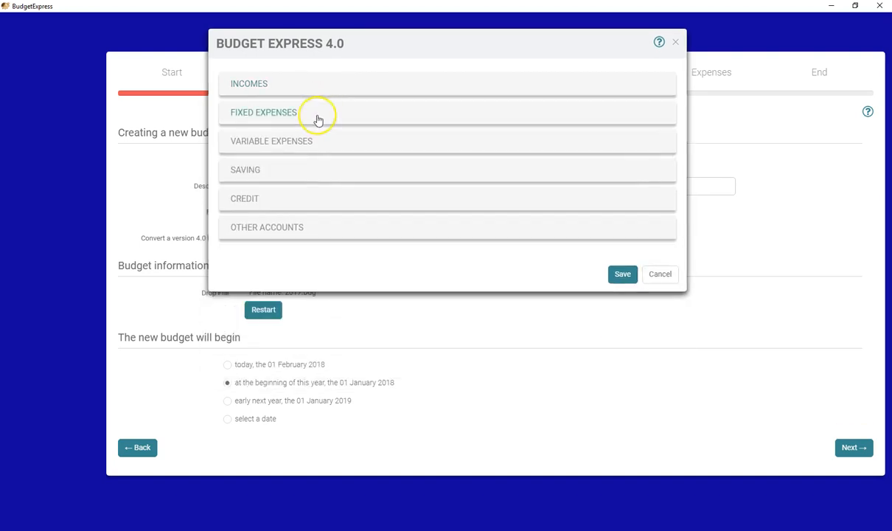
click(317, 118)
click(321, 142)
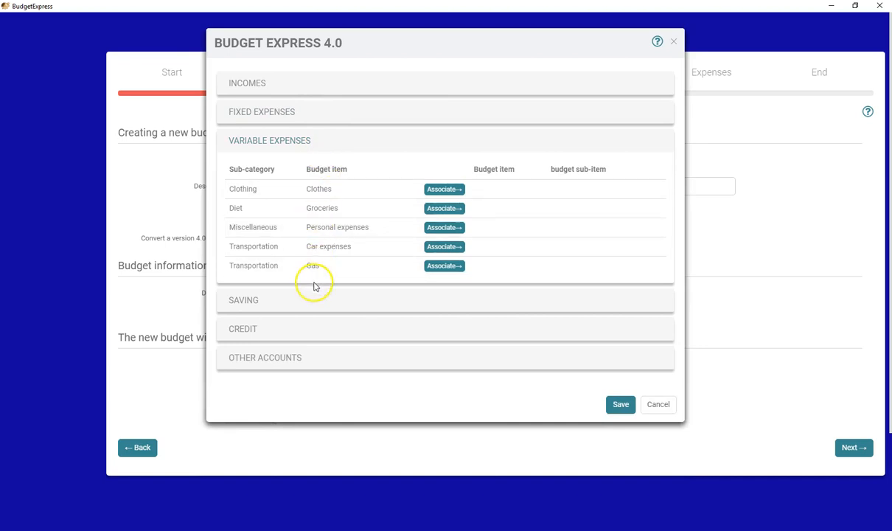
click(318, 306)
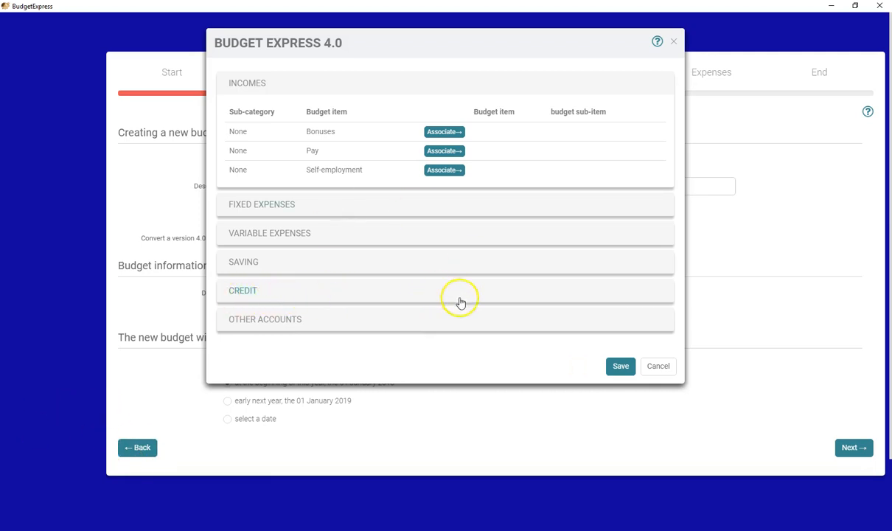
Associate the Bonuses income item with the Bonuses sub-category under Pay and advantages
click(445, 133)
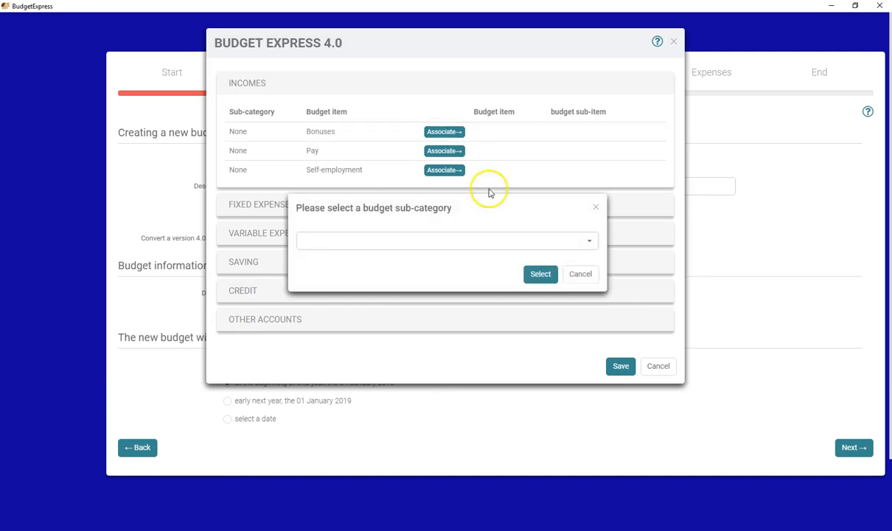
click(475, 241)
scroll(404, 304, down, 2)
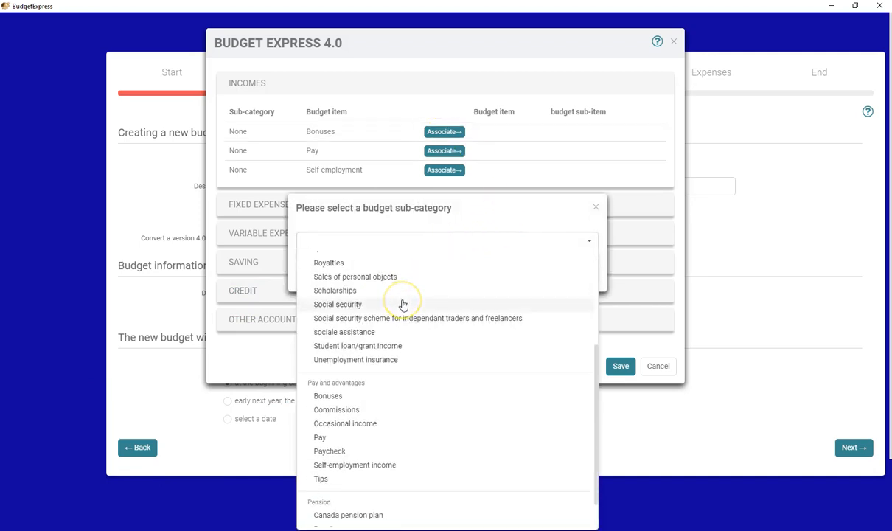
scroll(404, 305, down, 1)
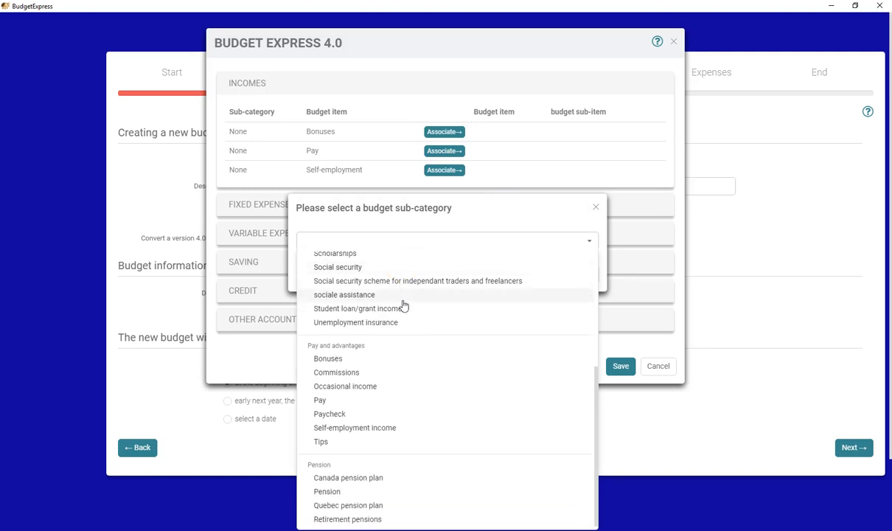
click(374, 362)
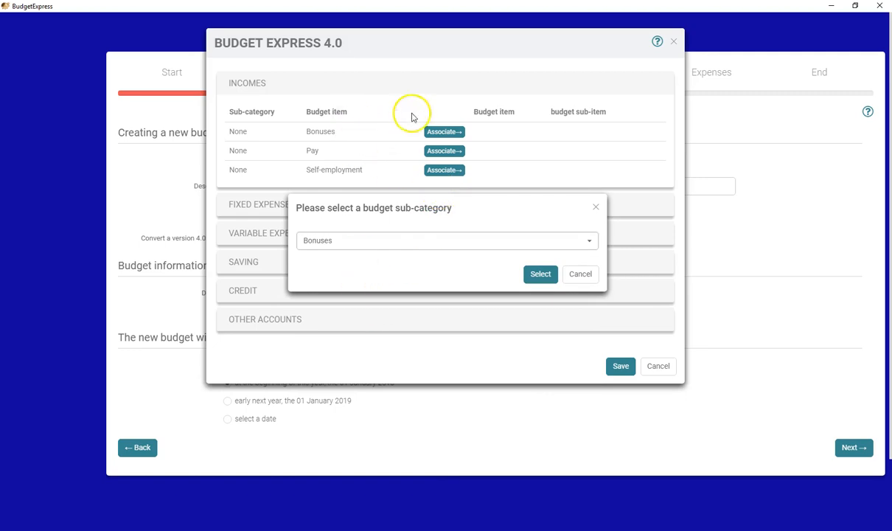
click(540, 274)
Associate the Pay income item with the Pay sub-category under Pay and advantages
click(444, 151)
click(442, 241)
scroll(413, 360, down, 5)
click(377, 401)
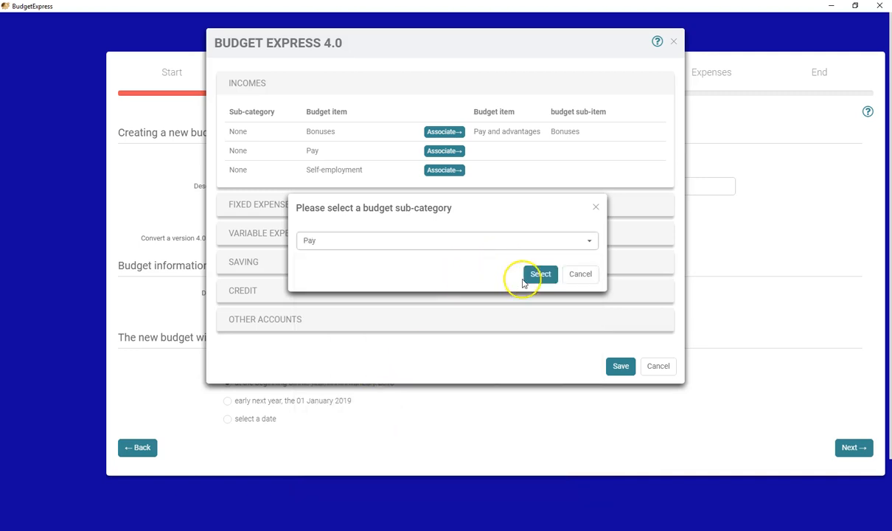
click(541, 273)
Associate the Self-employment income item with the Self-employment income sub-category under Pay and advantages
click(445, 169)
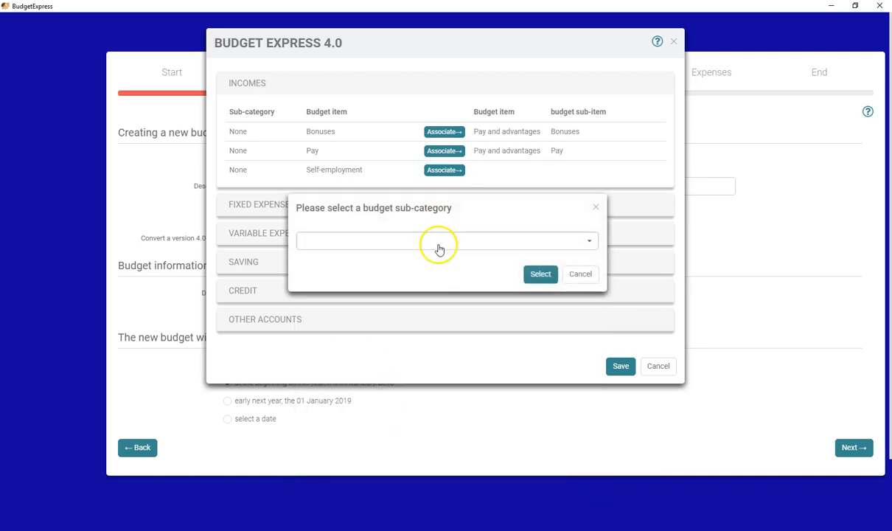
click(438, 241)
scroll(438, 284, down, 5)
scroll(440, 288, up, 3)
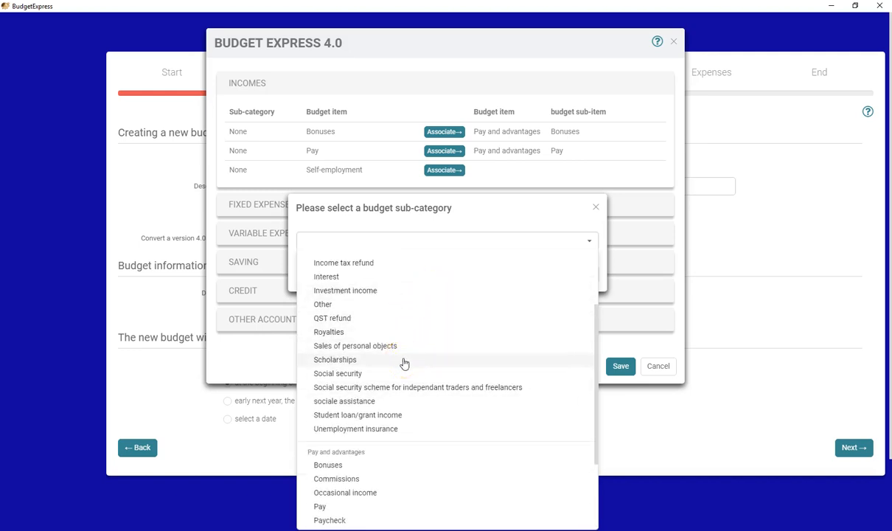
scroll(403, 362, down, 3)
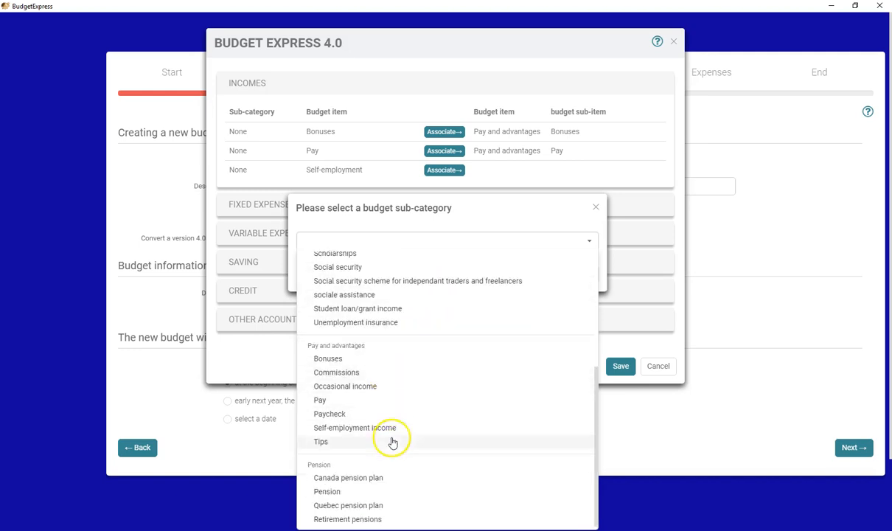
click(396, 429)
click(540, 275)
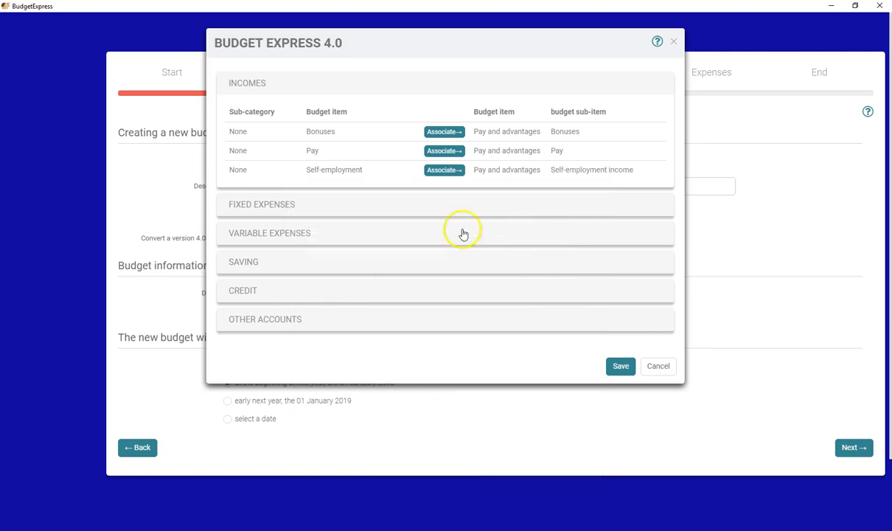
Associate the Electricity item in Fixed Expenses with the Electricity sub-category under Housing
click(432, 210)
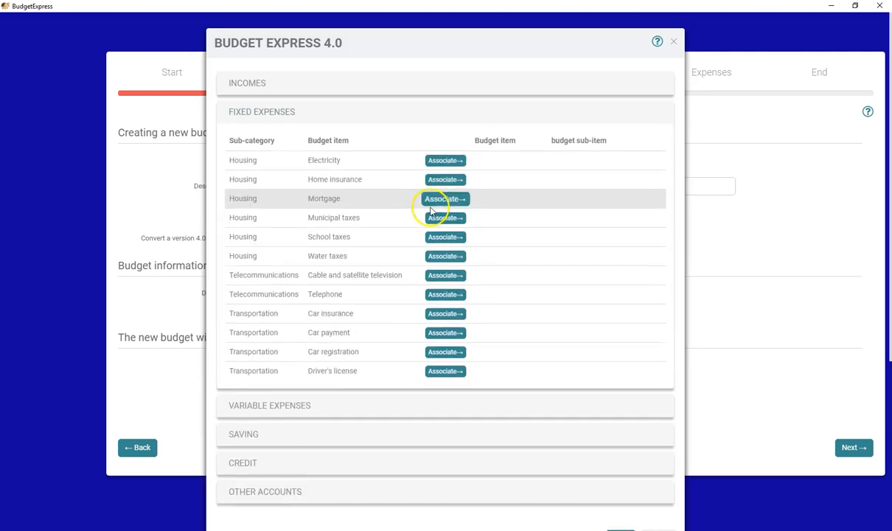
click(456, 163)
click(446, 245)
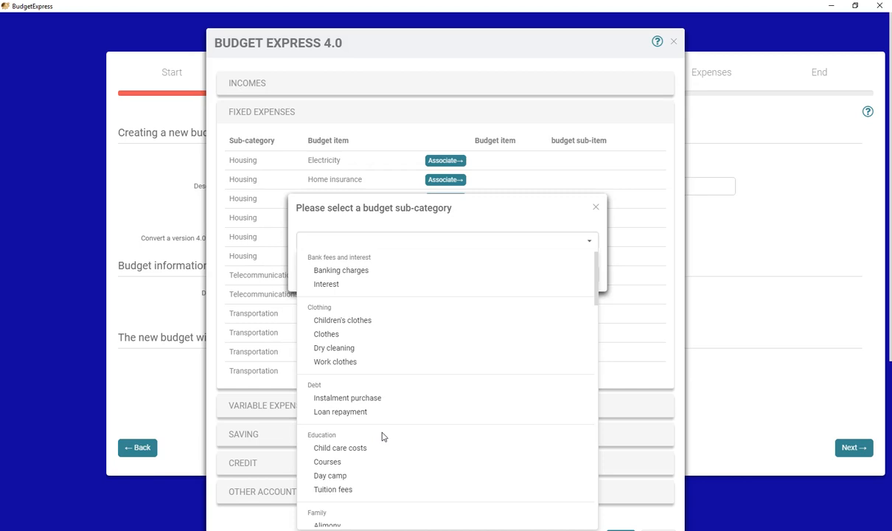
scroll(382, 437, down, 6)
scroll(382, 441, down, 1)
click(339, 295)
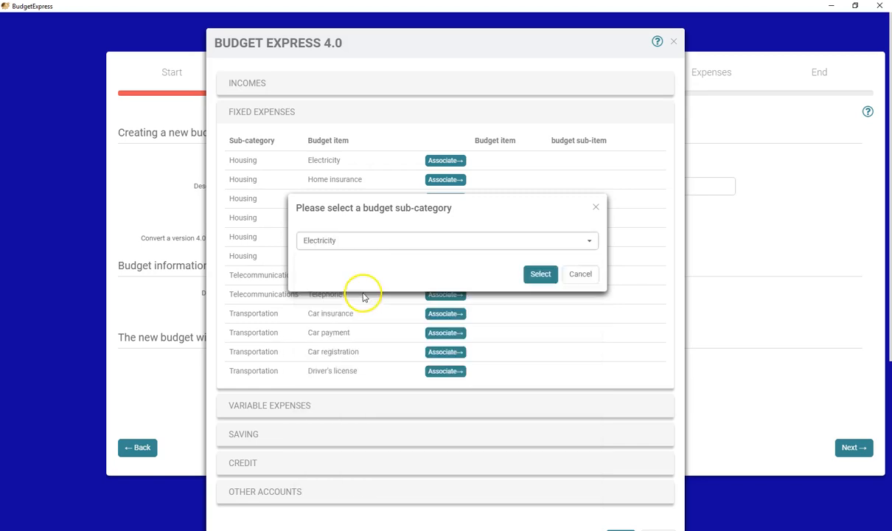
click(537, 275)
Associate the Home insurance item in Fixed Expenses with the Home insurance sub-category under Insurance
click(451, 181)
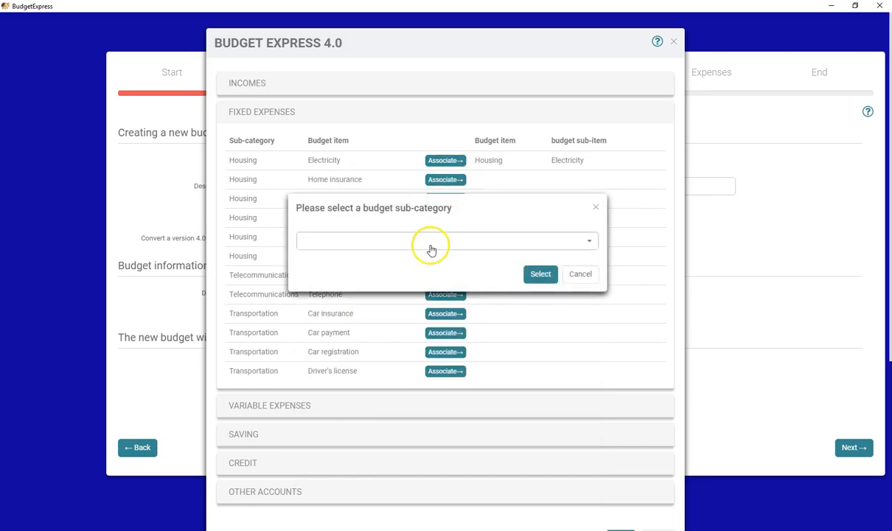
click(432, 244)
scroll(420, 346, down, 5)
scroll(421, 352, down, 5)
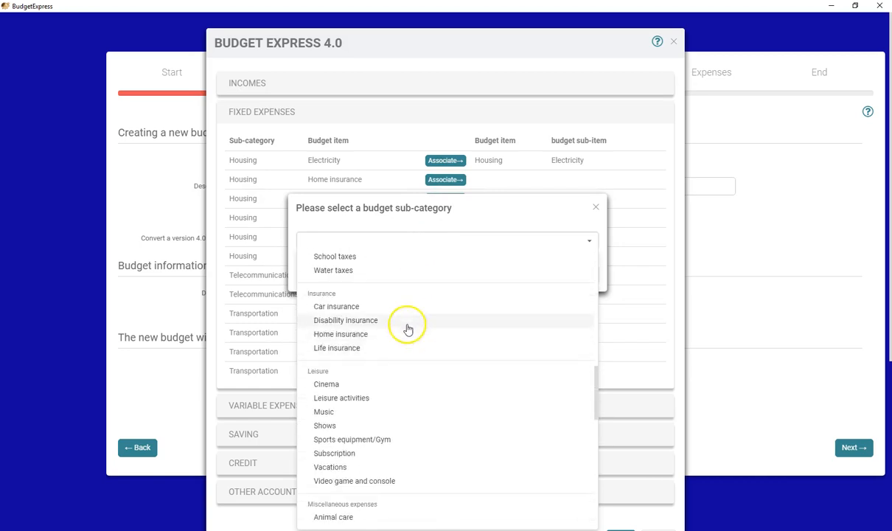
click(405, 334)
click(529, 275)
Associate the Mortgage item in Fixed Expenses with the Mortgage payment sub-category under Housing
click(461, 198)
click(413, 240)
scroll(411, 358, down, 2)
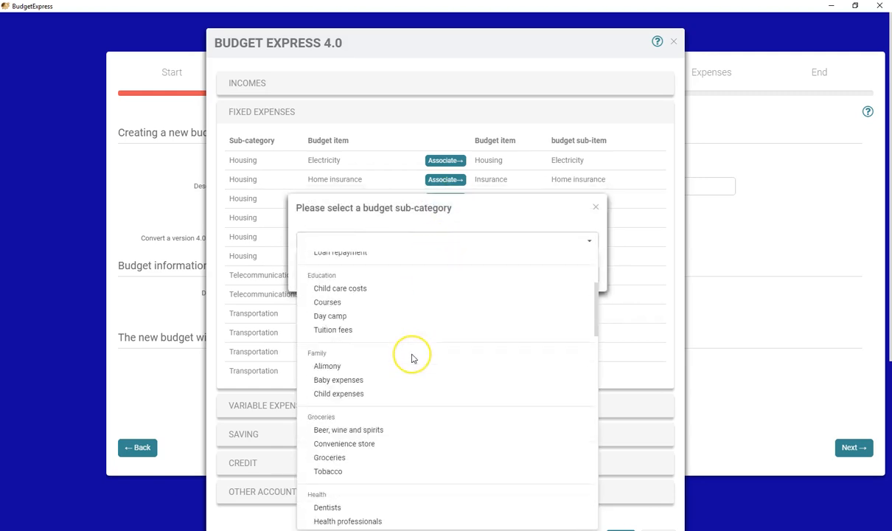
scroll(412, 358, down, 3)
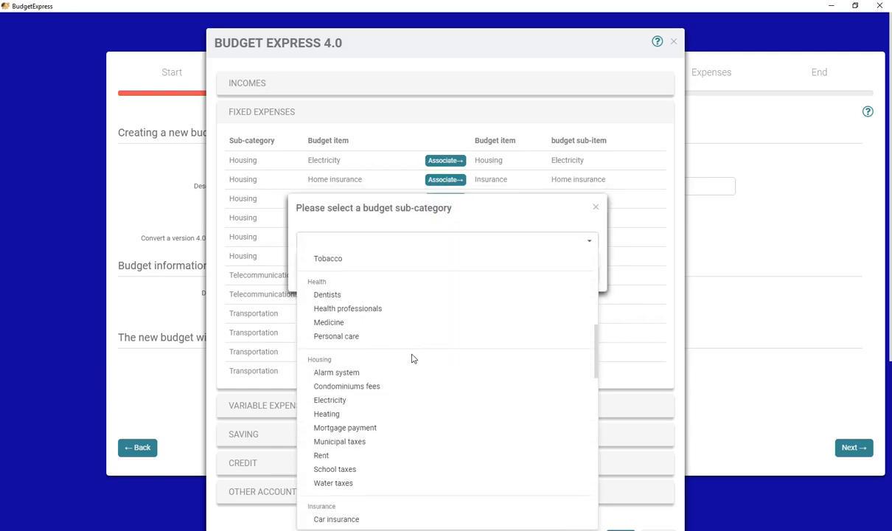
click(370, 427)
click(545, 275)
Associate the Municipal taxes item in Fixed Expenses with the Municipal taxes sub-category under Housing
click(445, 219)
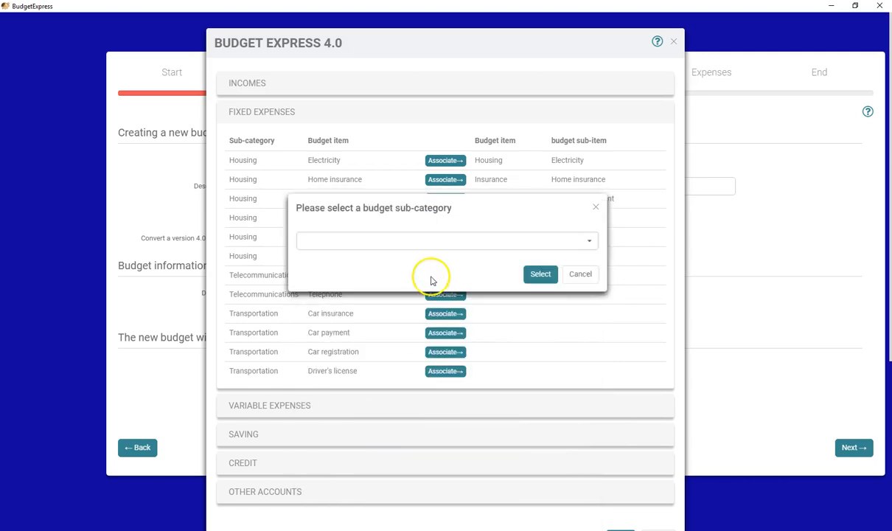
click(438, 243)
scroll(426, 343, down, 5)
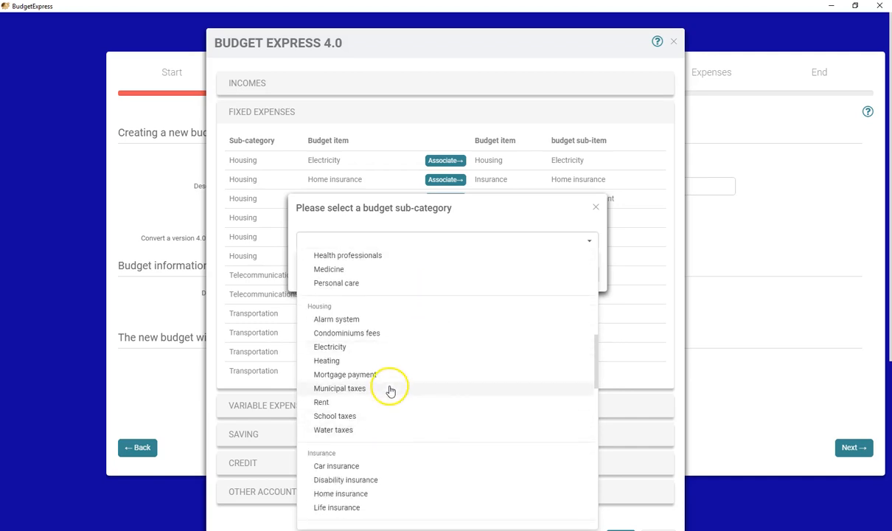
click(389, 387)
click(538, 275)
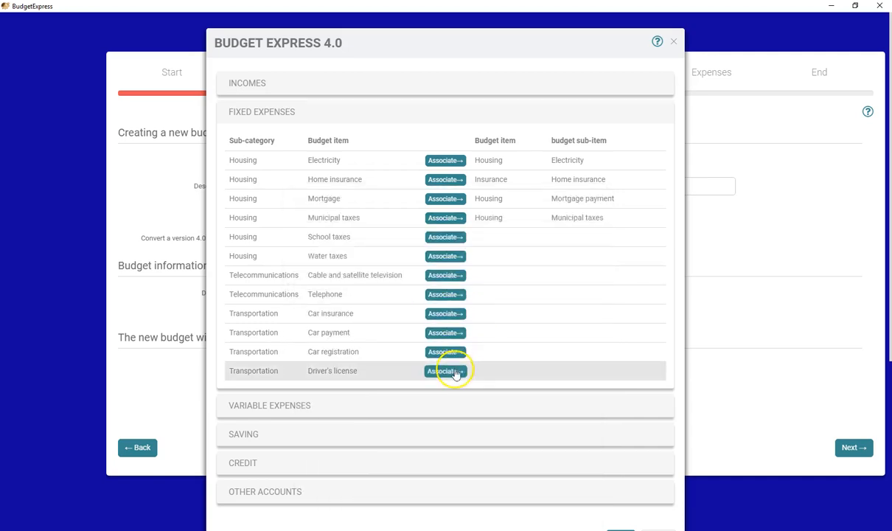
Associate the Retirement savings item in the Saving category with the Retirement saving sub-category
scroll(443, 361, down, 1)
click(434, 353)
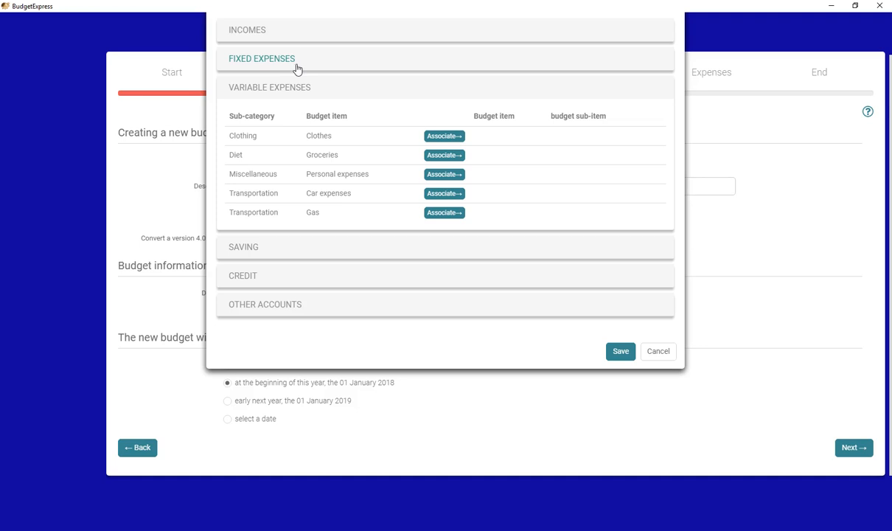
click(299, 251)
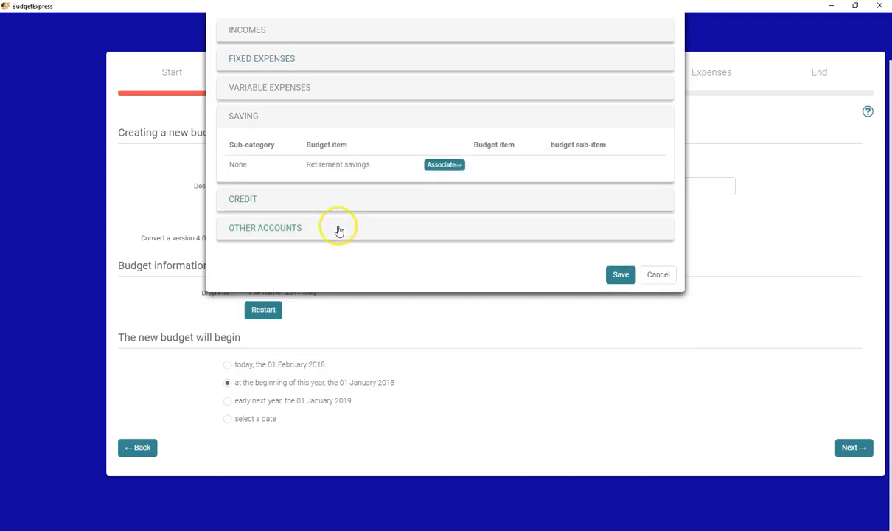
click(447, 174)
click(442, 240)
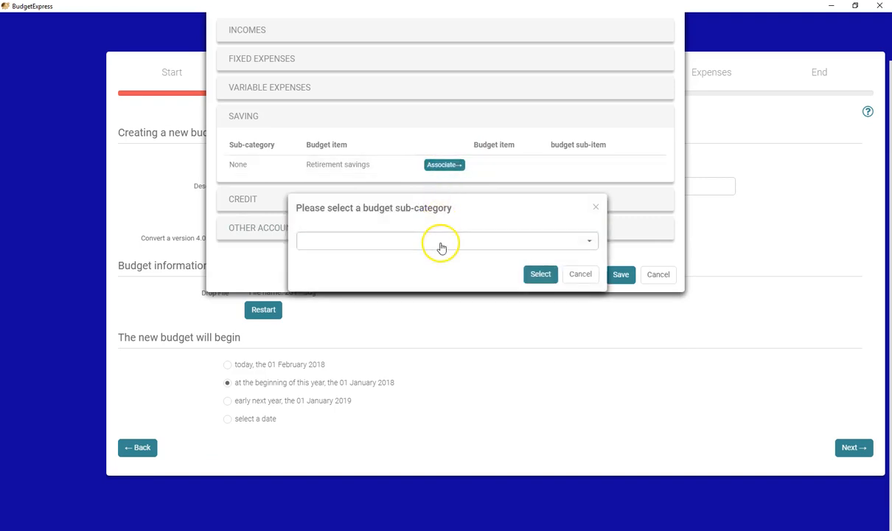
click(408, 431)
click(536, 273)
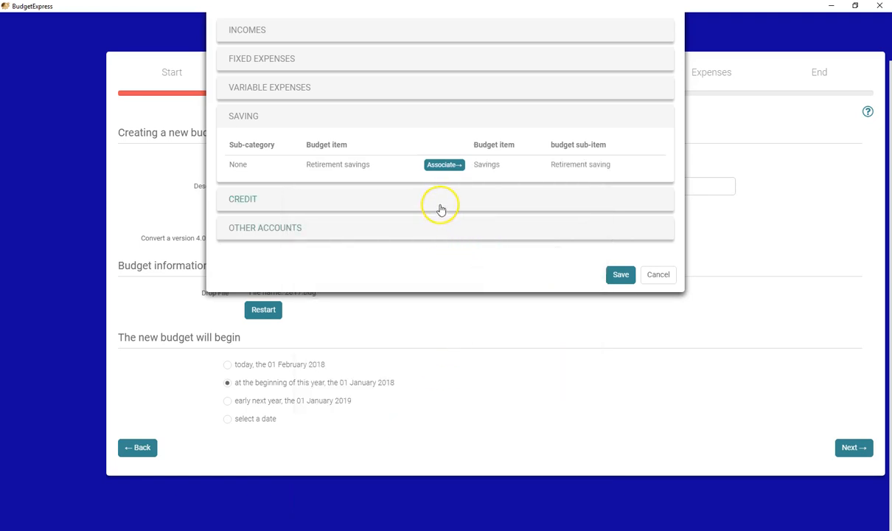
Associate the Credit card item in the Credit category with the Credit cards sub-category
click(440, 209)
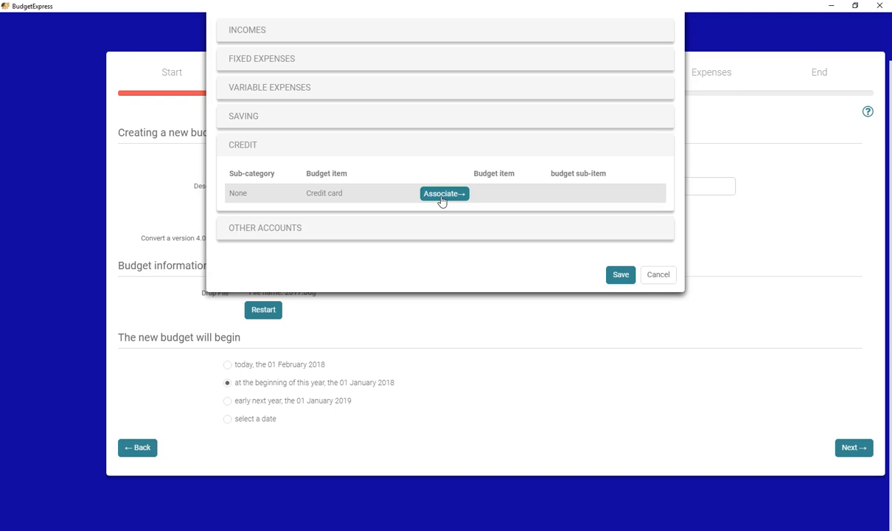
click(441, 195)
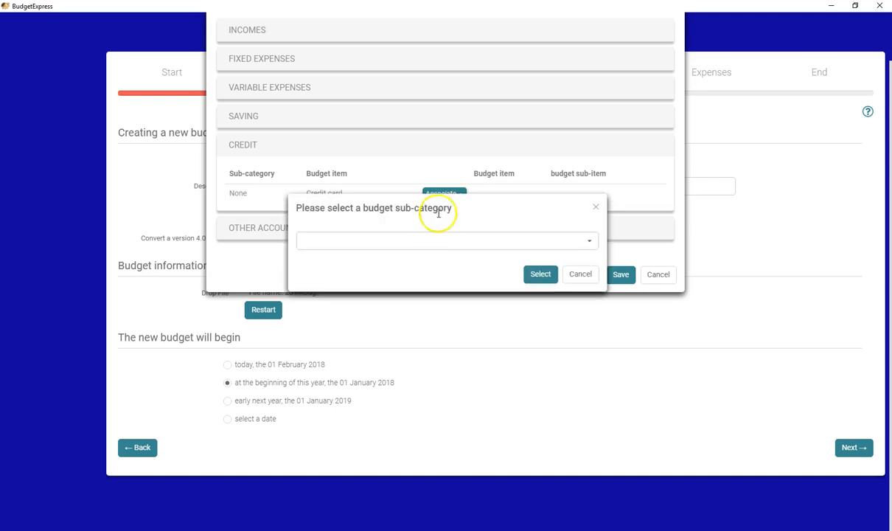
click(438, 241)
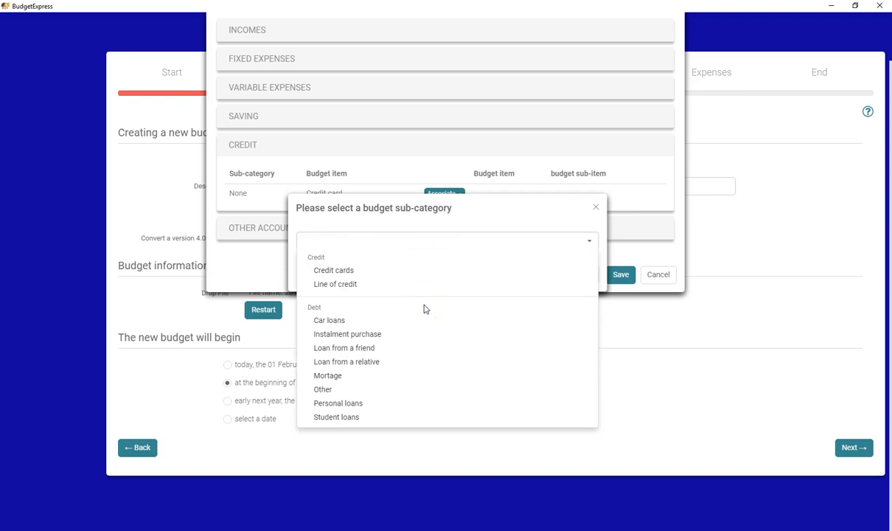
click(378, 271)
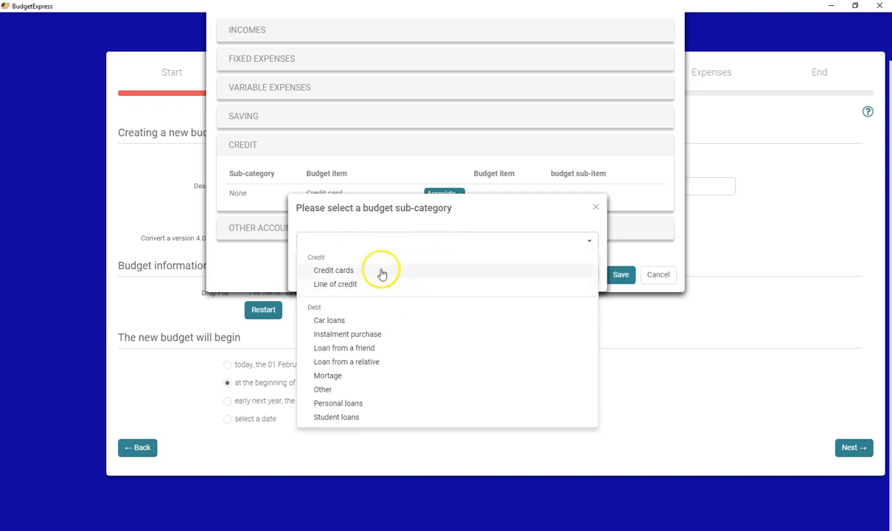
click(540, 277)
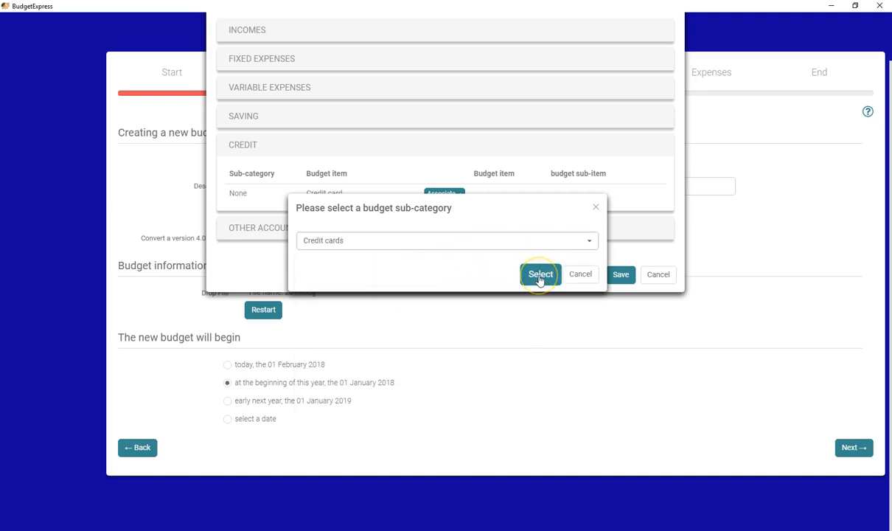
Associate the Cash item in Other Accounts with the Cash sub-category under Bank
click(438, 231)
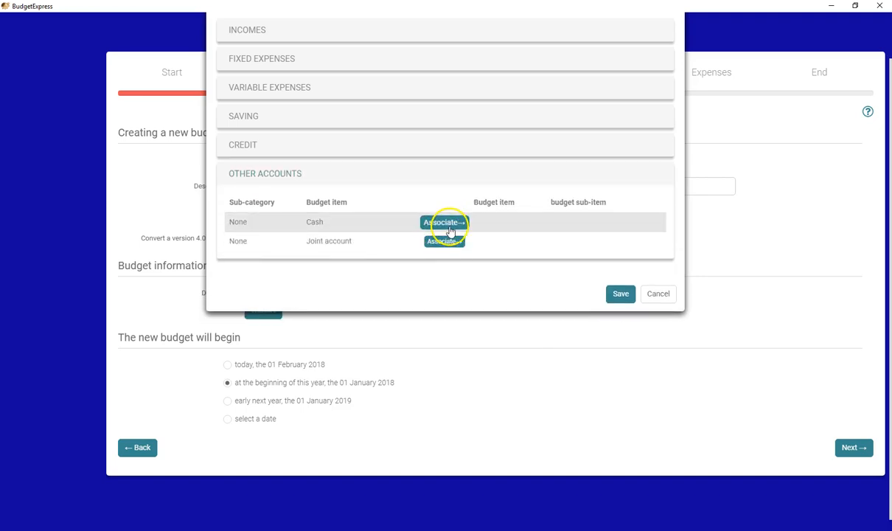
click(443, 230)
click(431, 244)
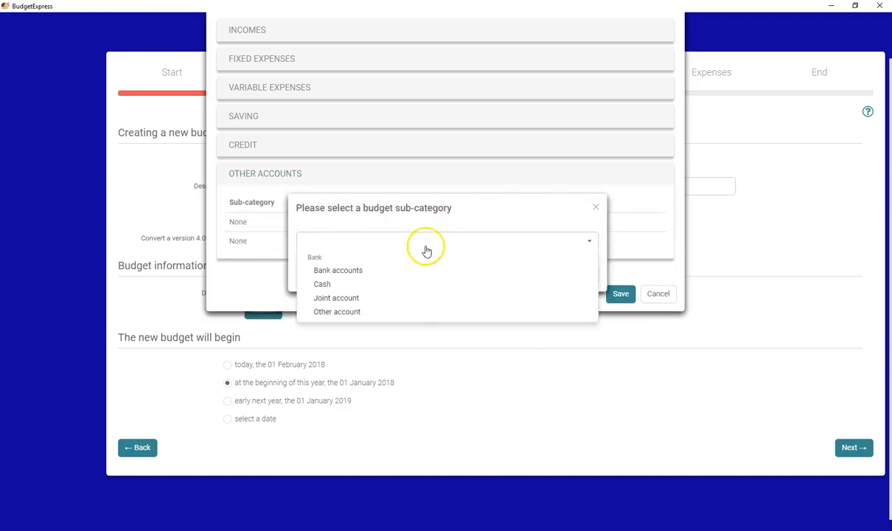
click(377, 286)
click(530, 274)
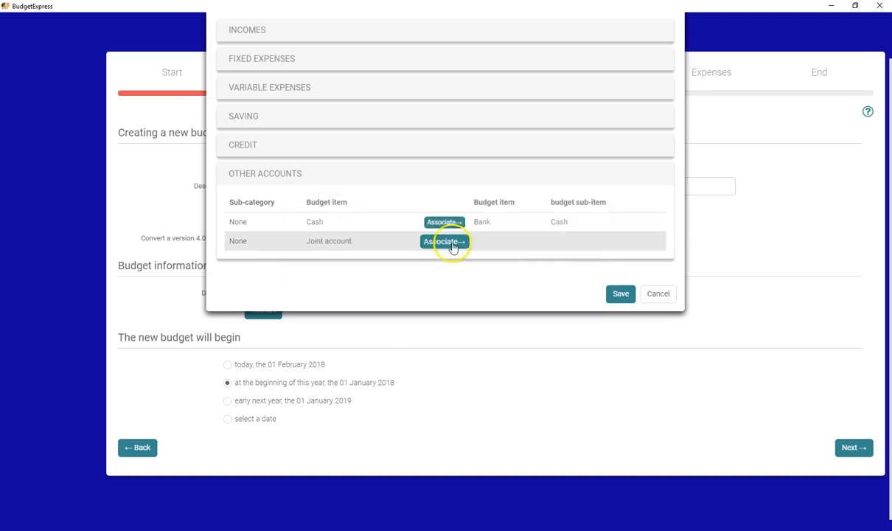
Associate the Joint account item in Other Accounts with the Joint account sub-category under Bank
click(446, 241)
click(441, 241)
click(385, 298)
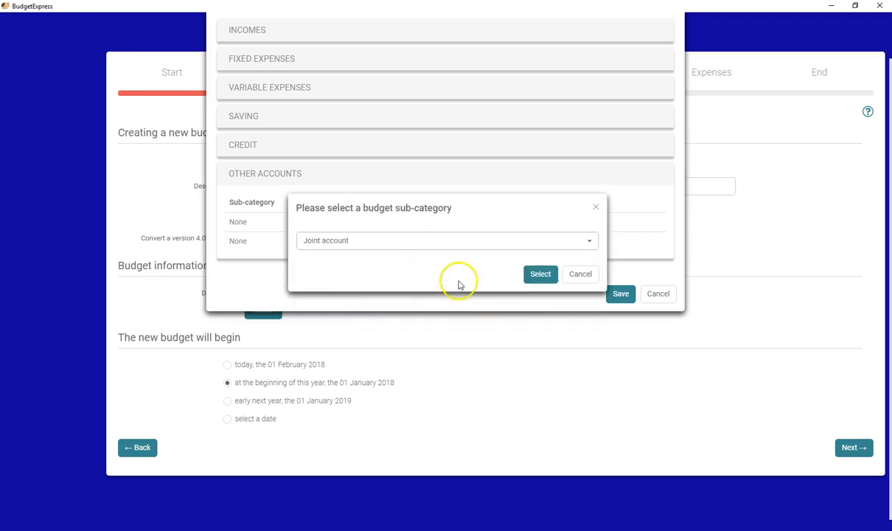
click(528, 275)
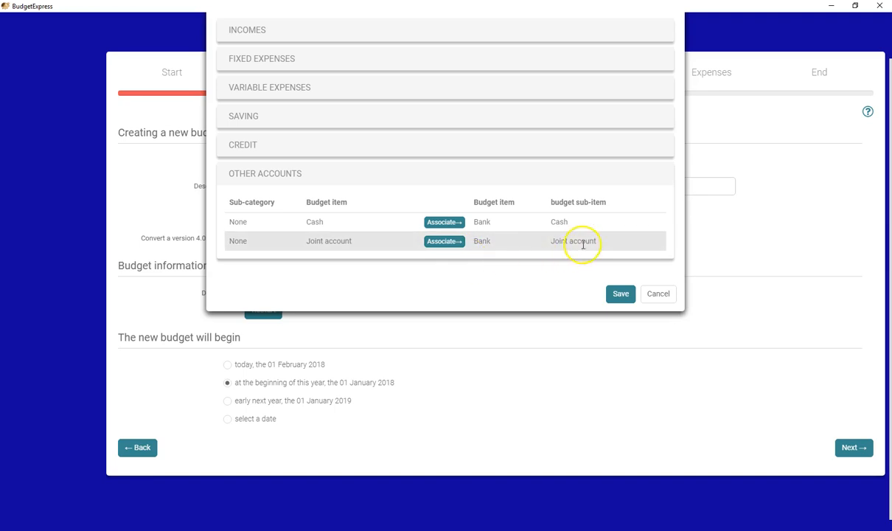
Save the item associations and agree to convert only the operations of the associated budget items
click(621, 294)
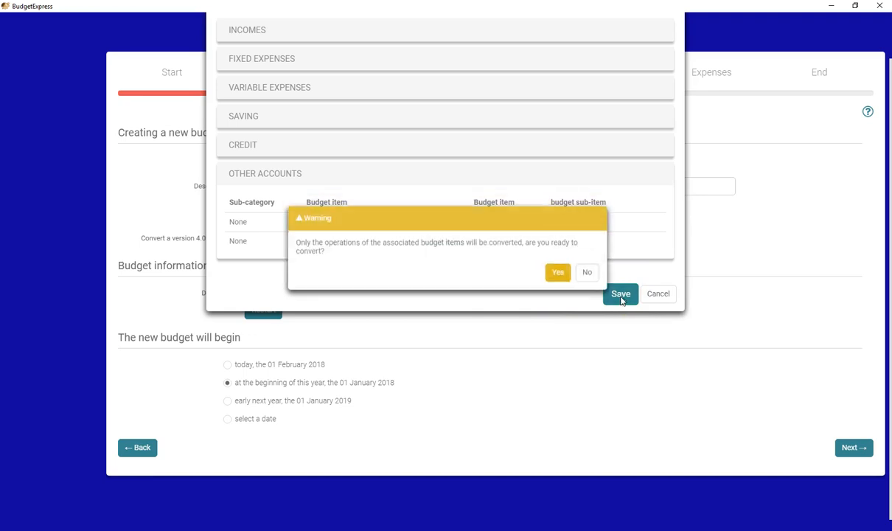
click(558, 275)
click(358, 192)
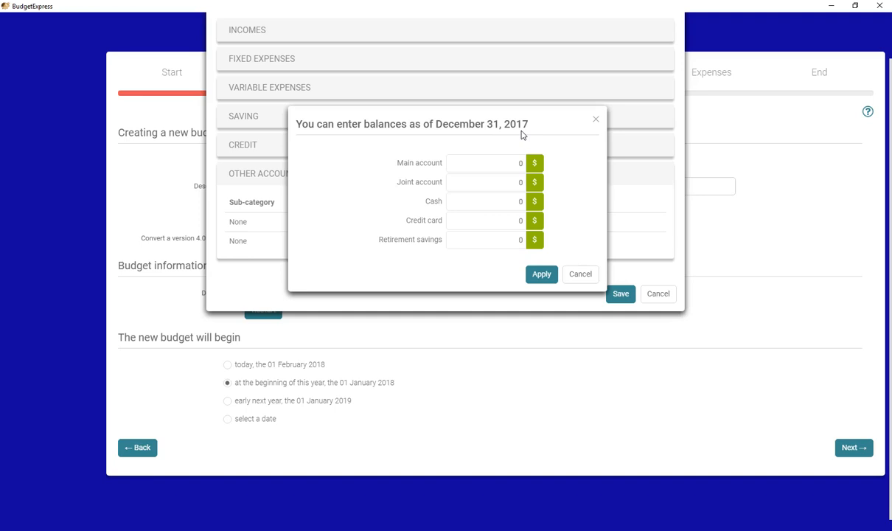
Enter the December 31, 2017 balances: Main account 1250, Joint account 123, Cash 50 and Retirement savings 10000
drag(505, 162, 522, 163)
text(1250)
click(537, 182)
double_click(520, 203)
text(50)
click(515, 237)
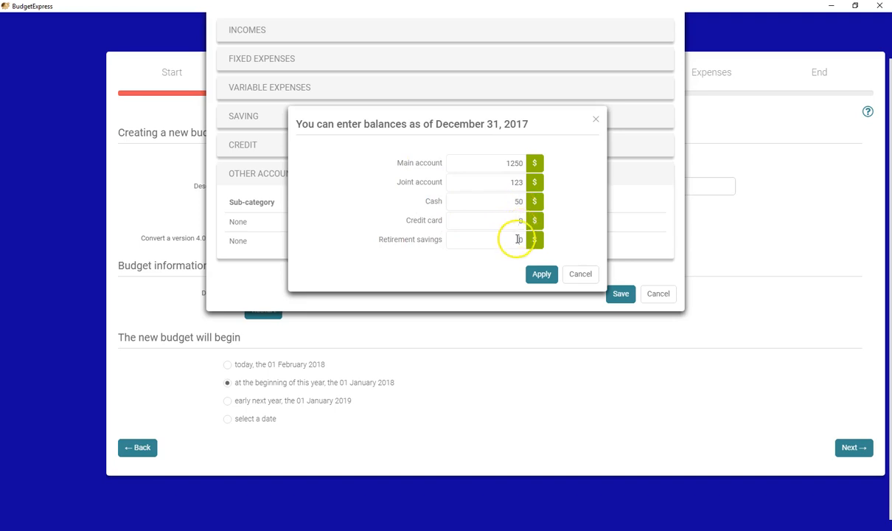
text(10000)
Apply the entered account balances and start the budget conversion
click(547, 270)
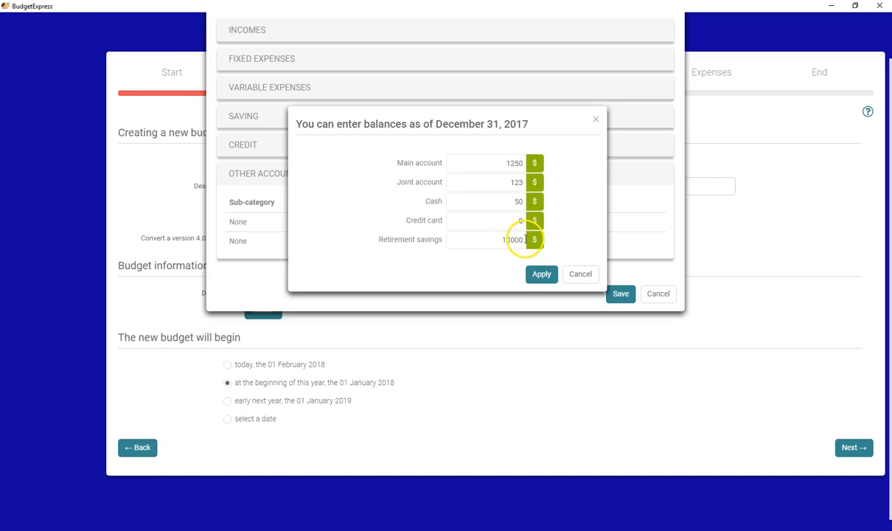
click(538, 274)
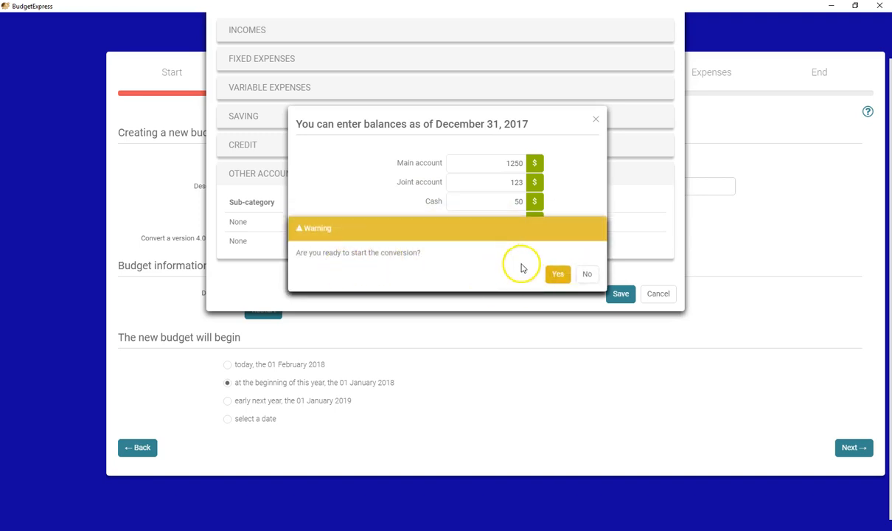
click(559, 275)
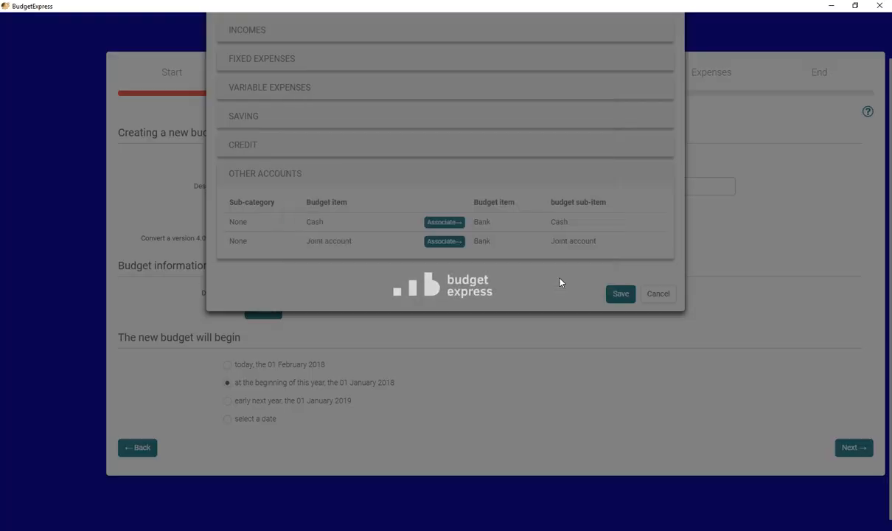